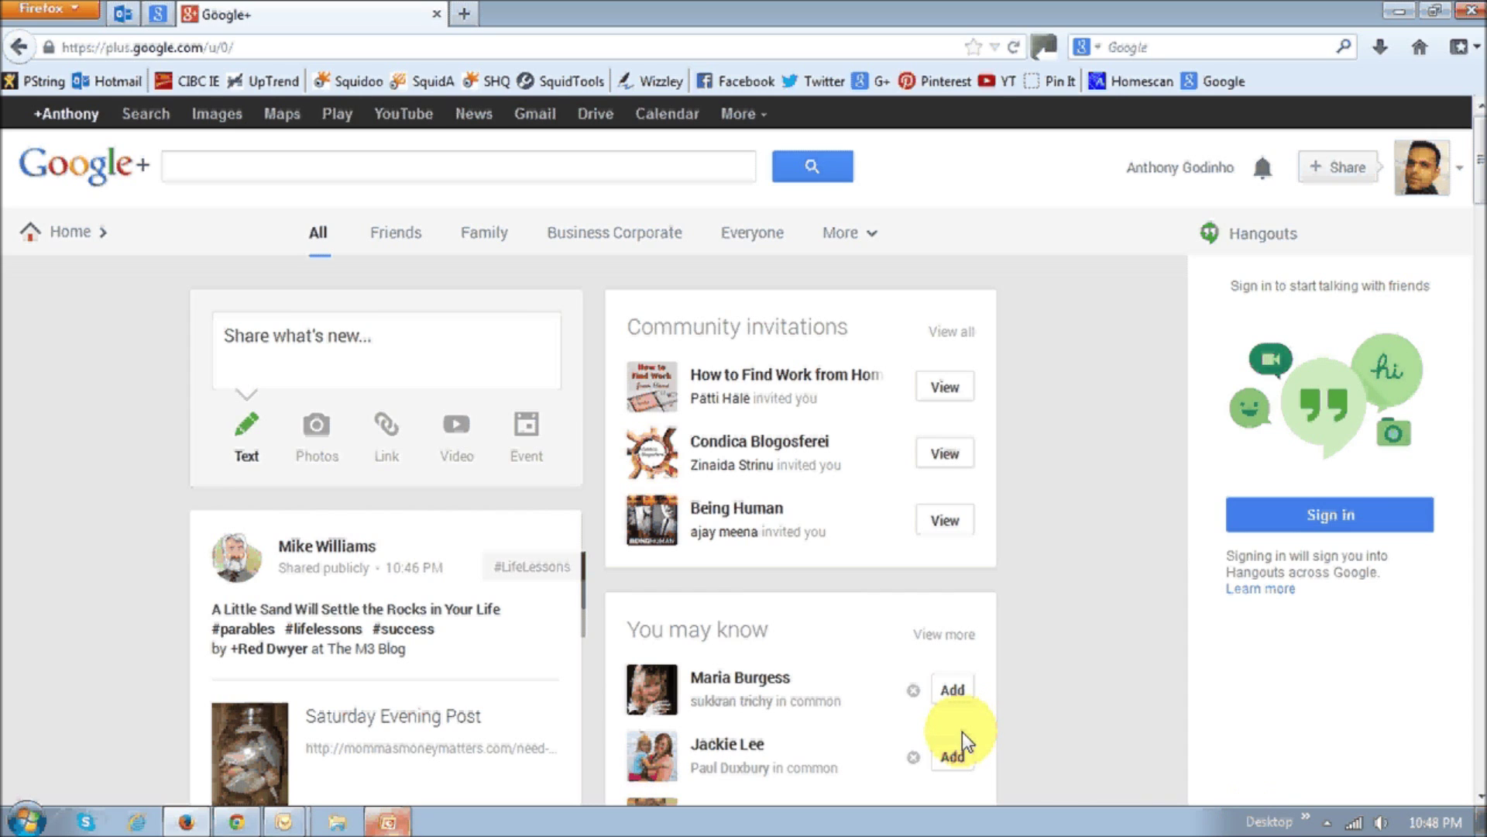
Go from the Home navigation menu to the Google+ Settings page.
left_click(71, 239)
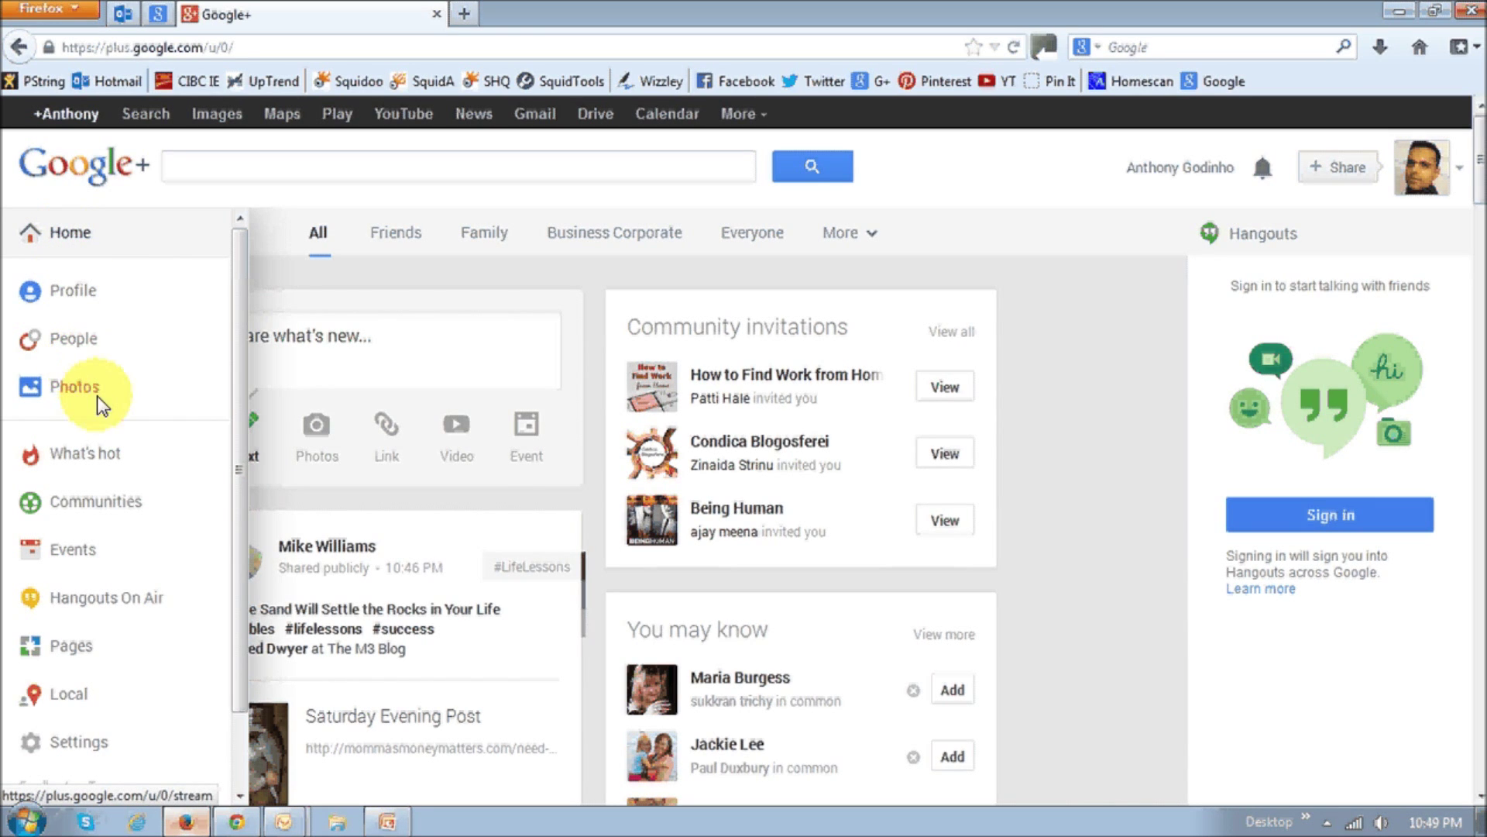
left_click(90, 745)
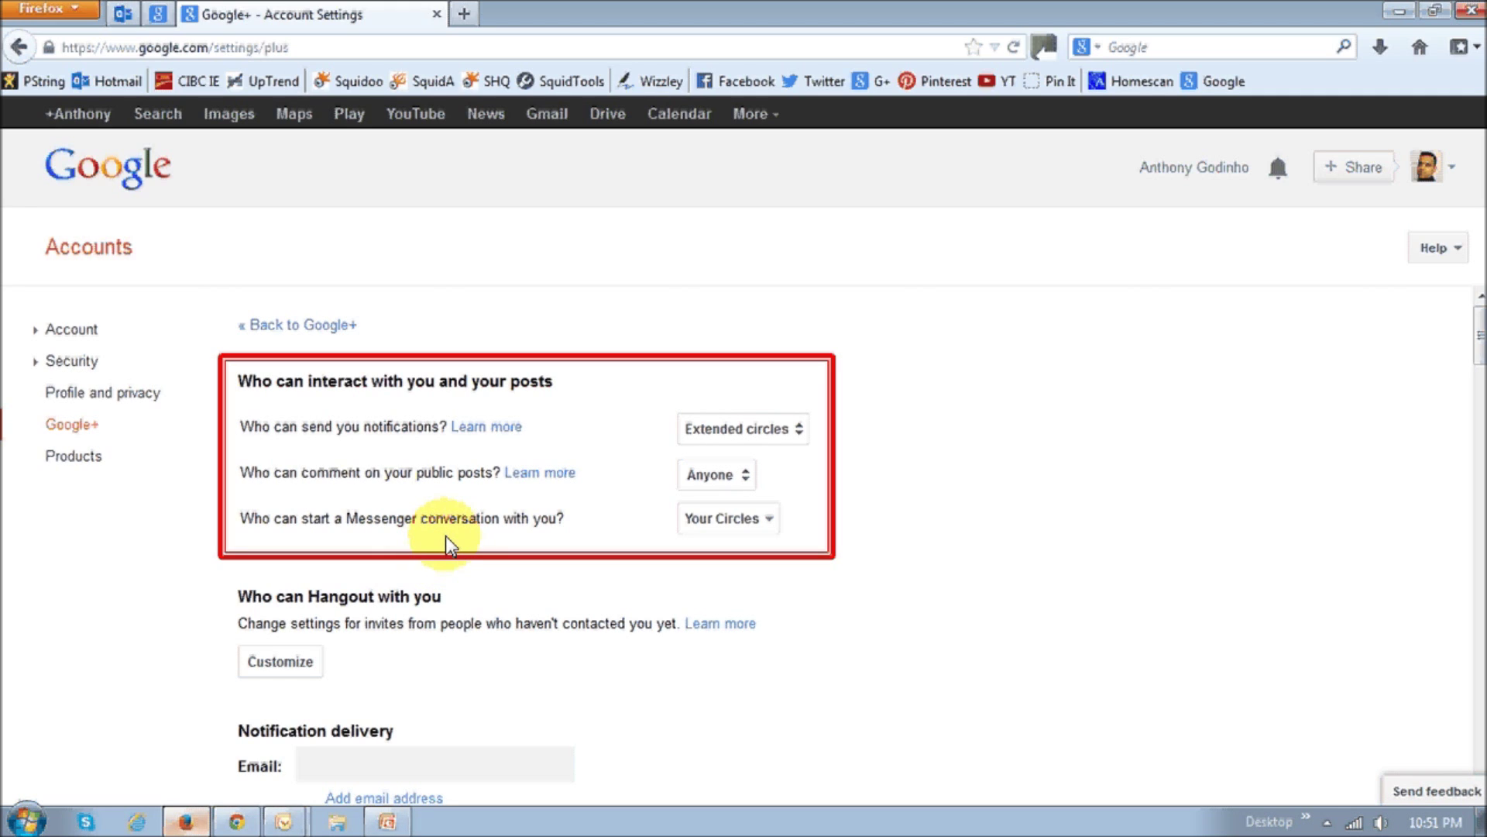
left_click(726, 438)
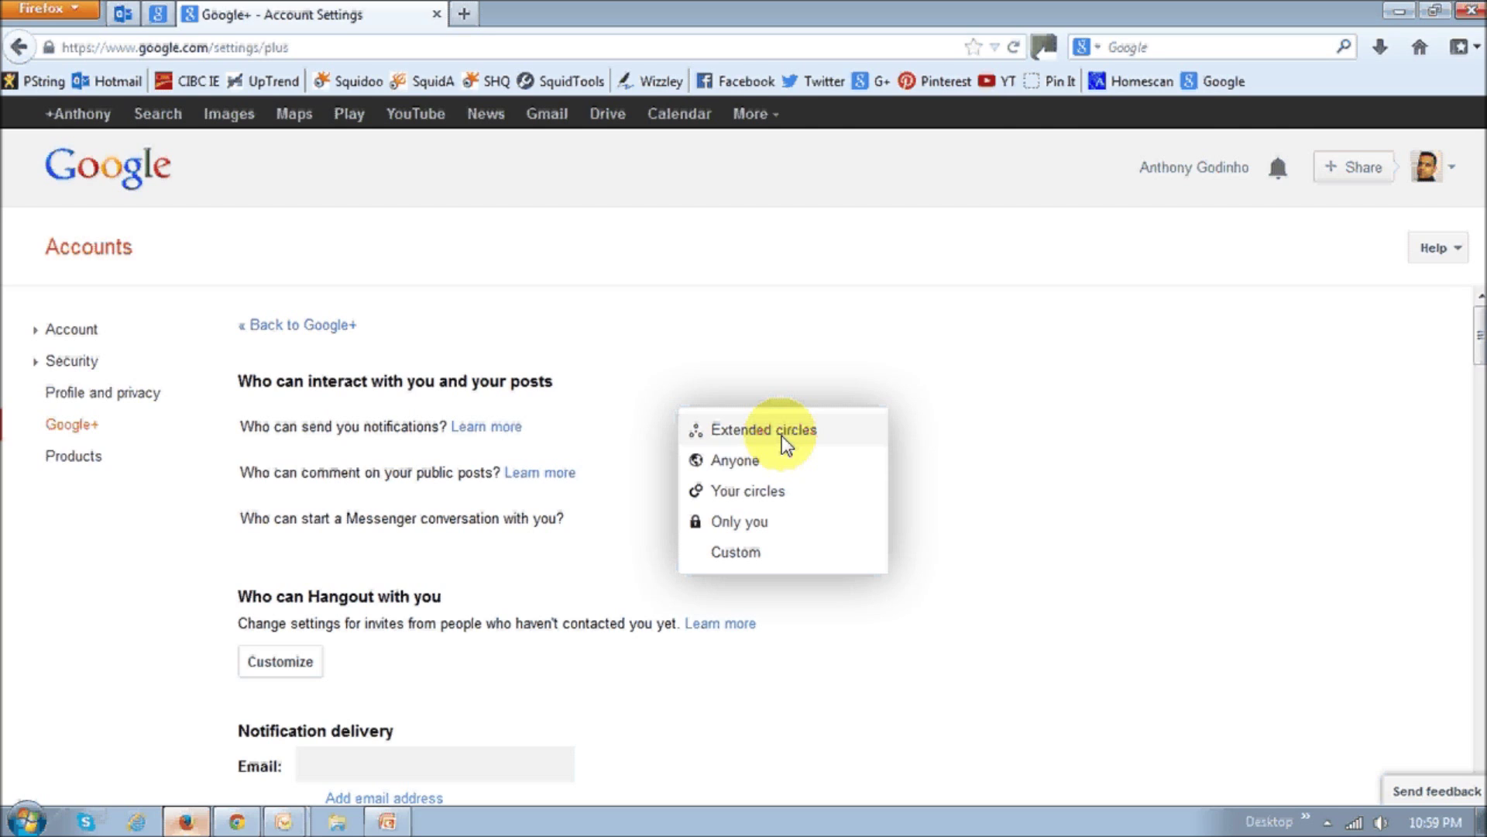
left_click(418, 517)
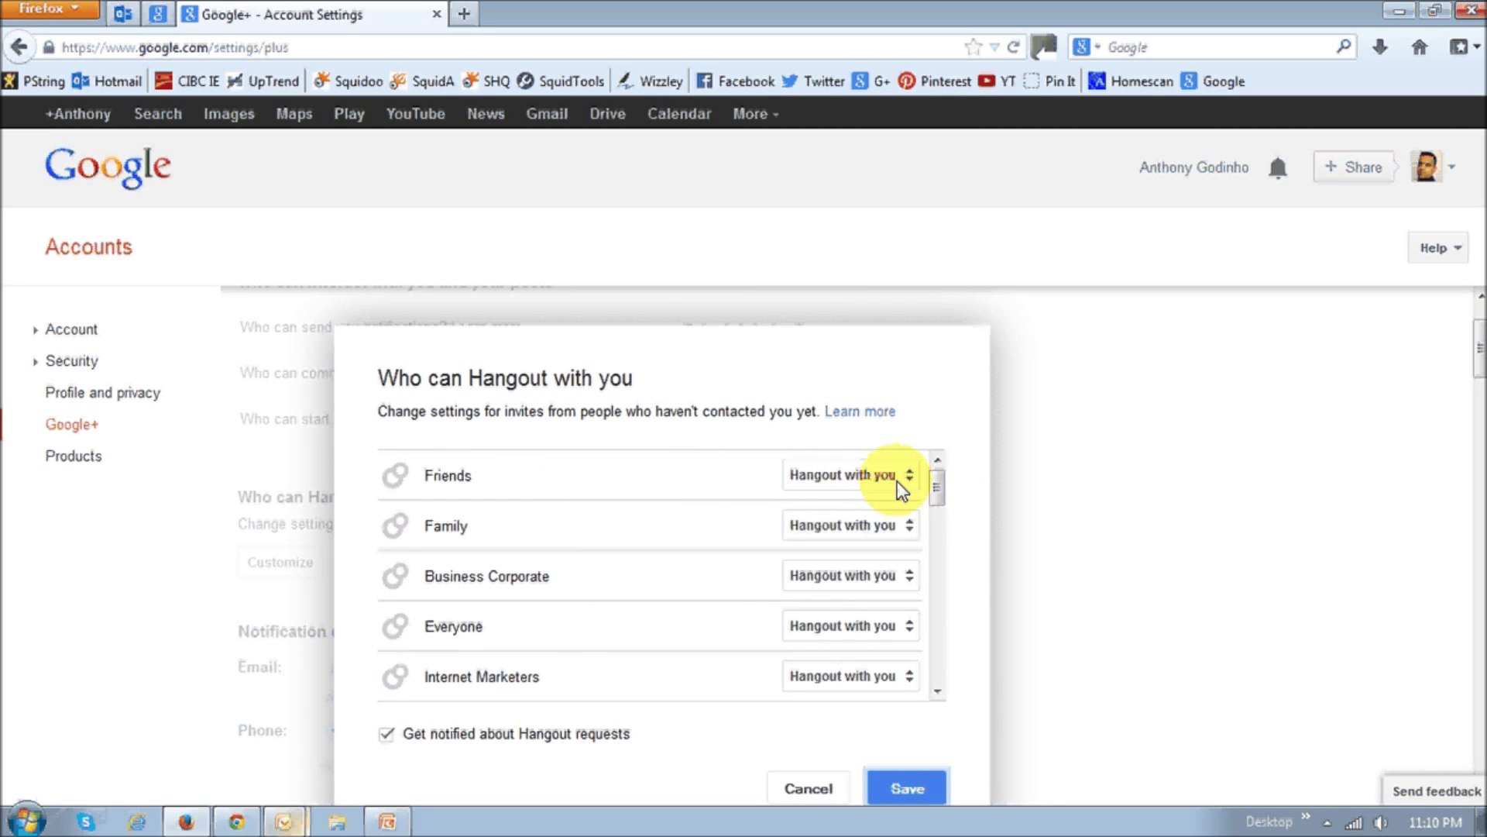
Customize the Friends circle's Hangout invite permissions and save them.
left_click(895, 480)
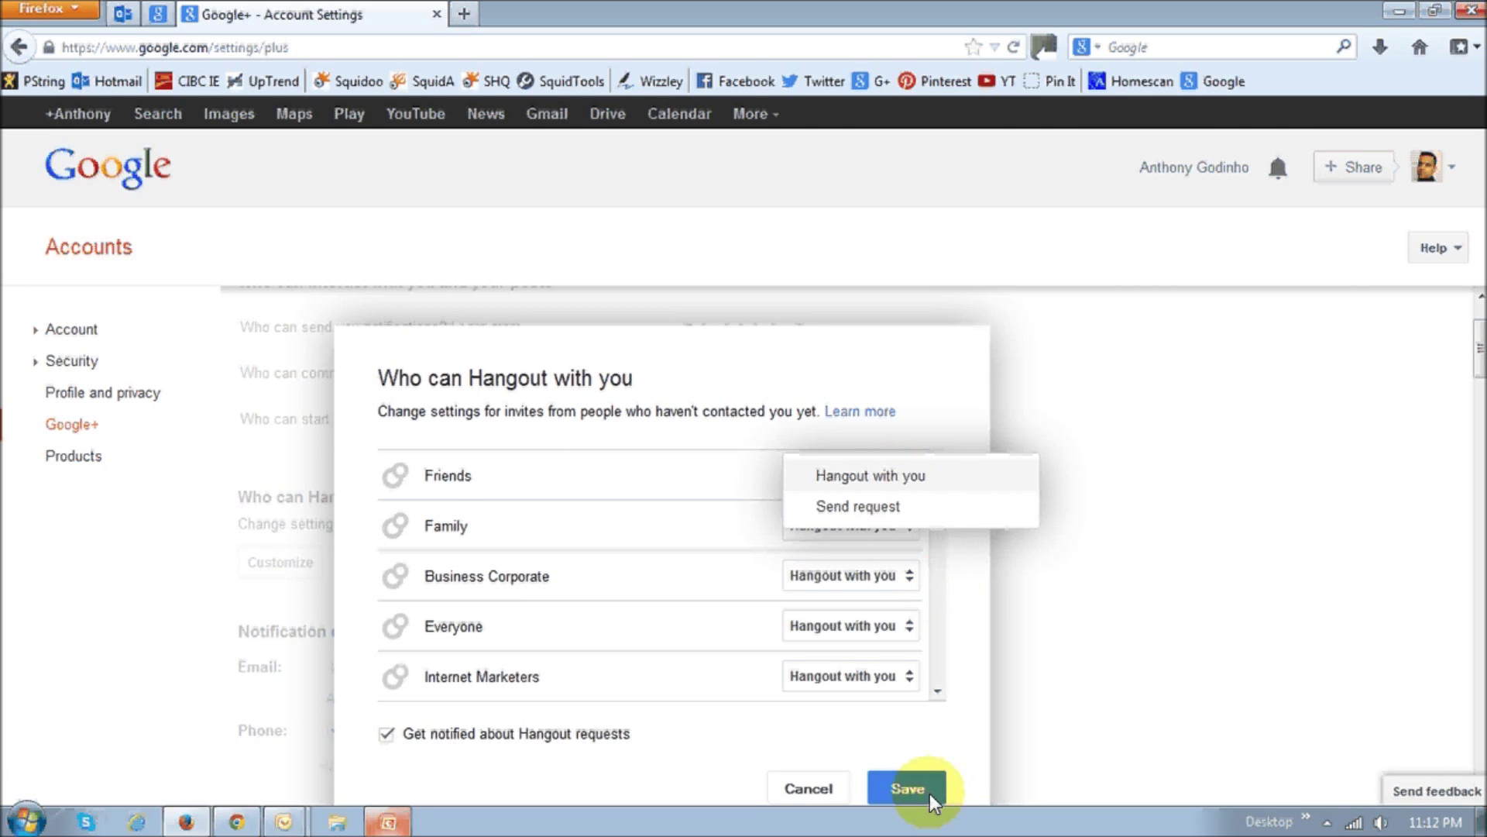
left_click(930, 793)
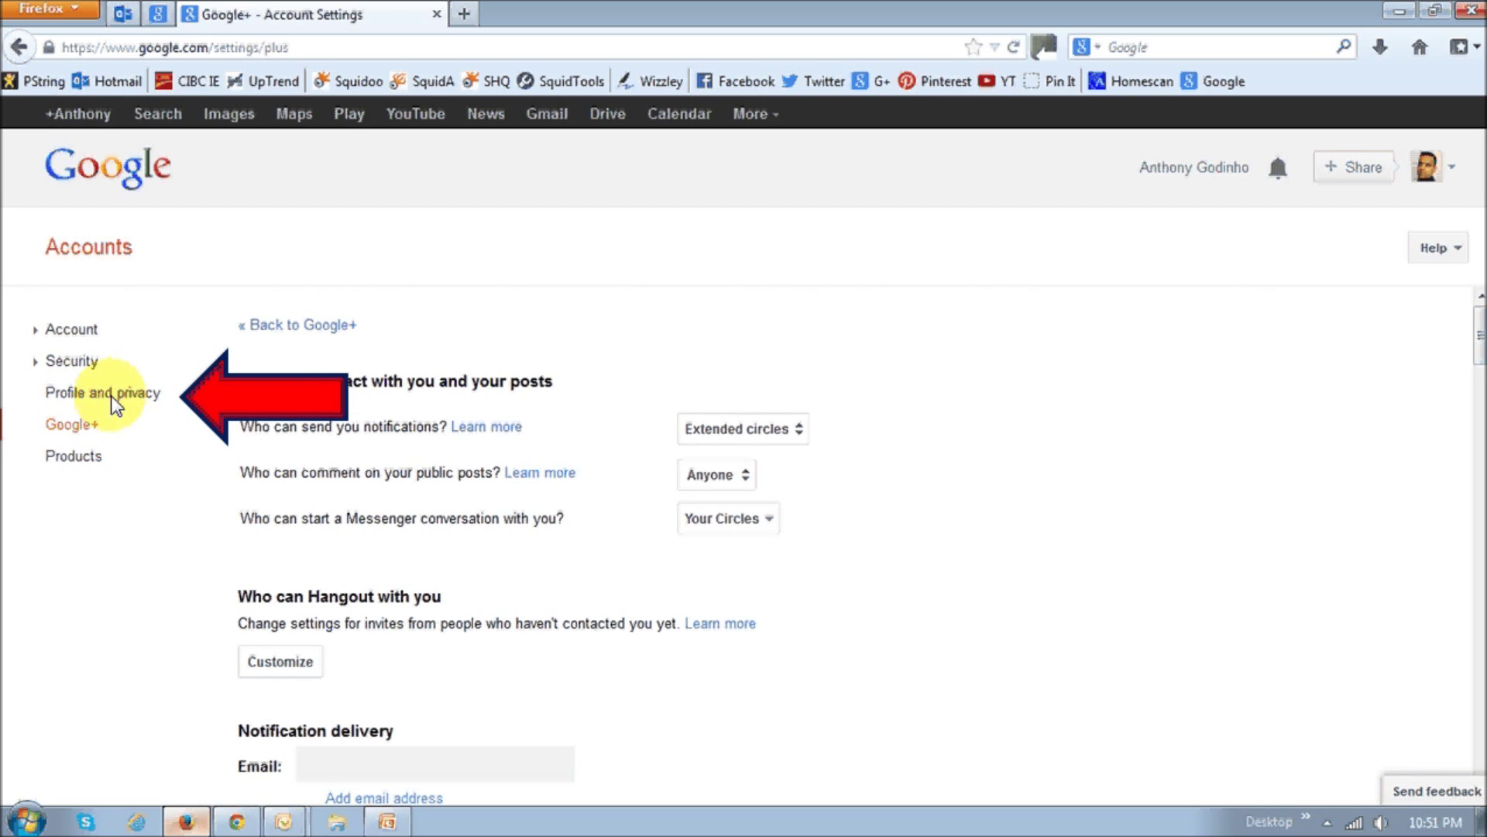
left_click(113, 393)
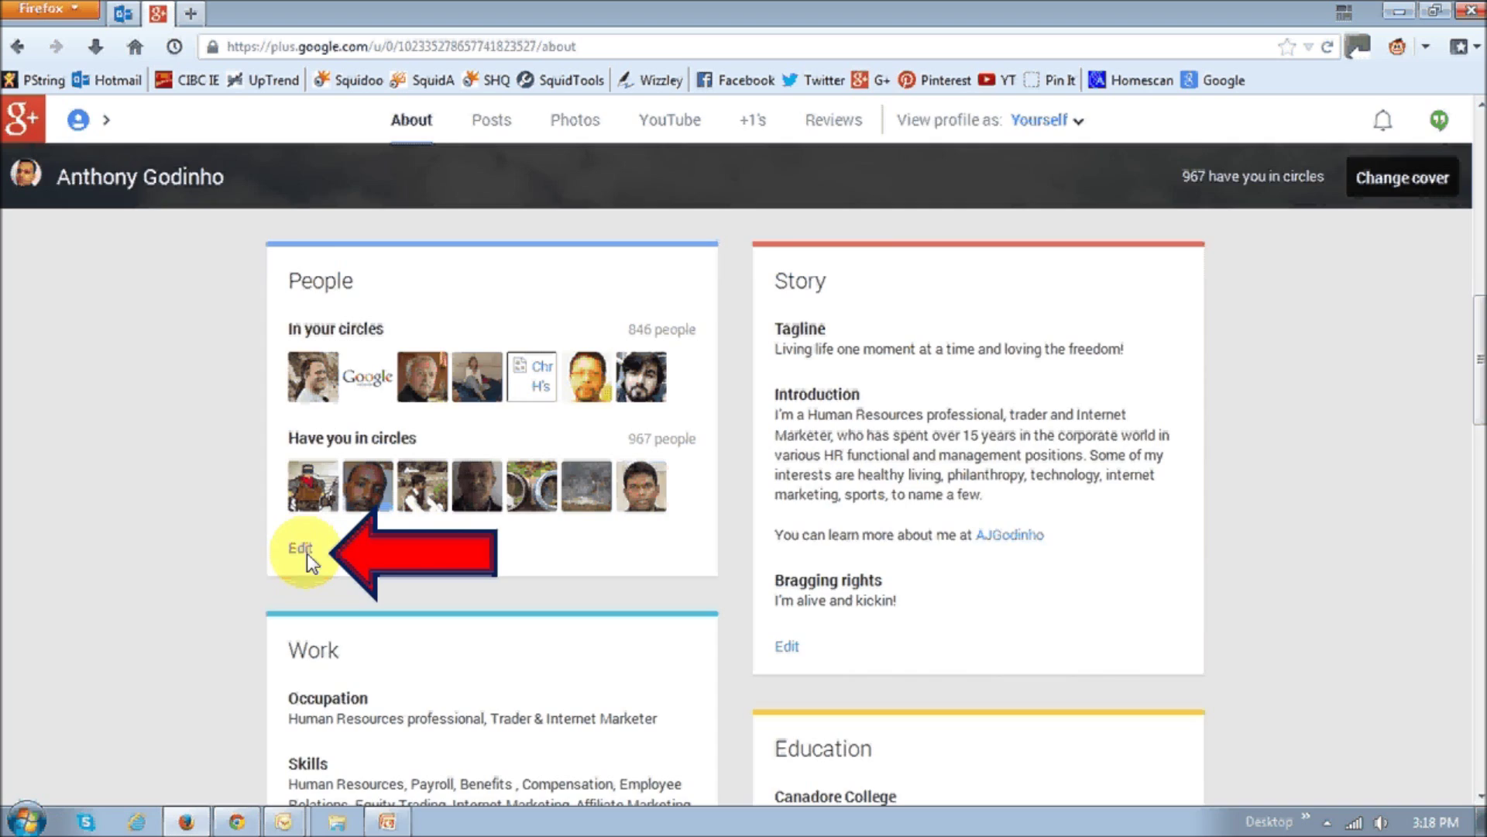
Edit visibility of the People section on the profile About page.
left_click(307, 553)
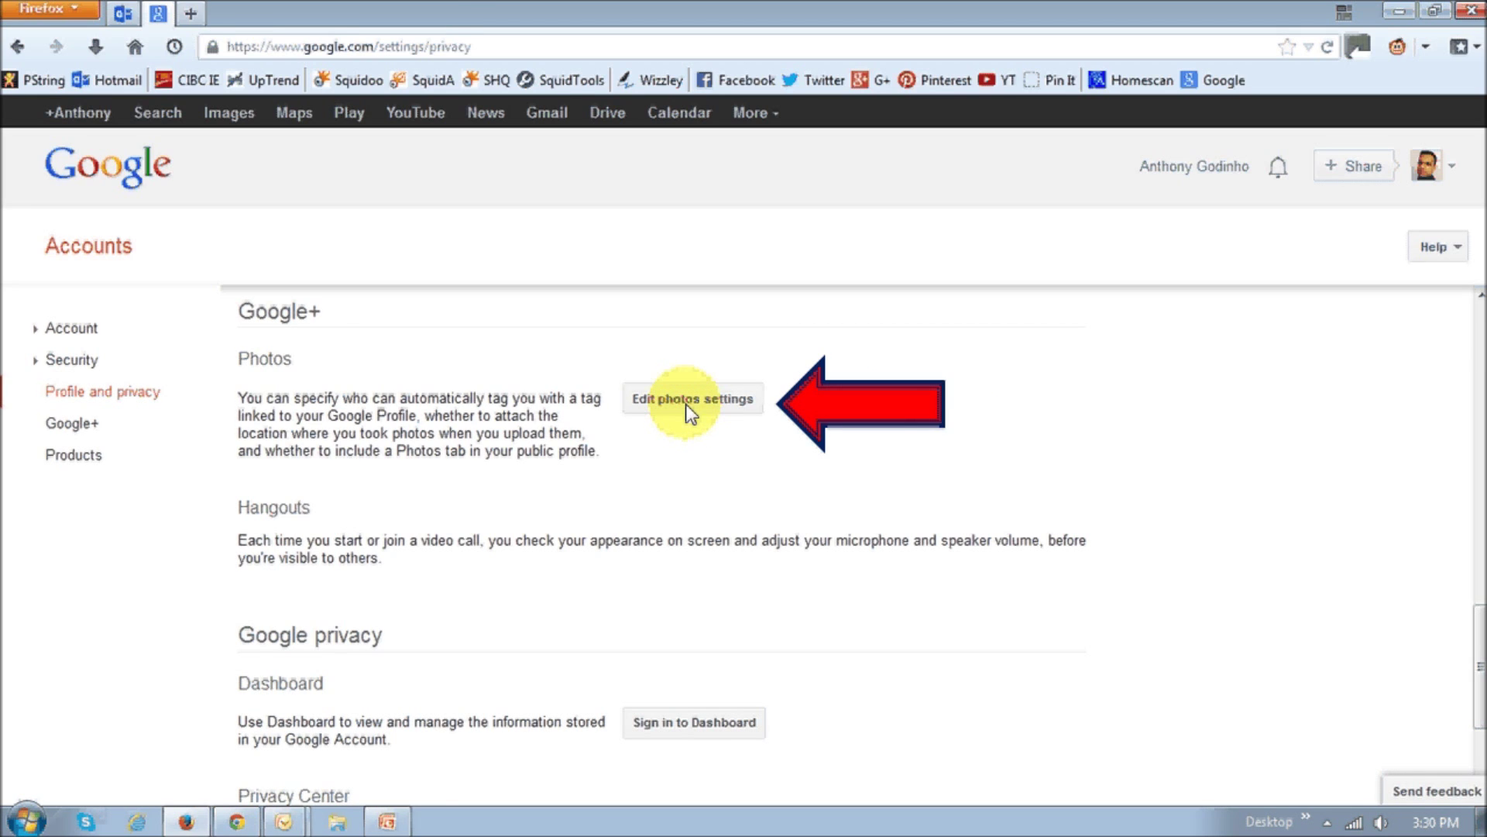
Jump to the Photos section of Google+ settings via Edit photos settings.
left_click(685, 403)
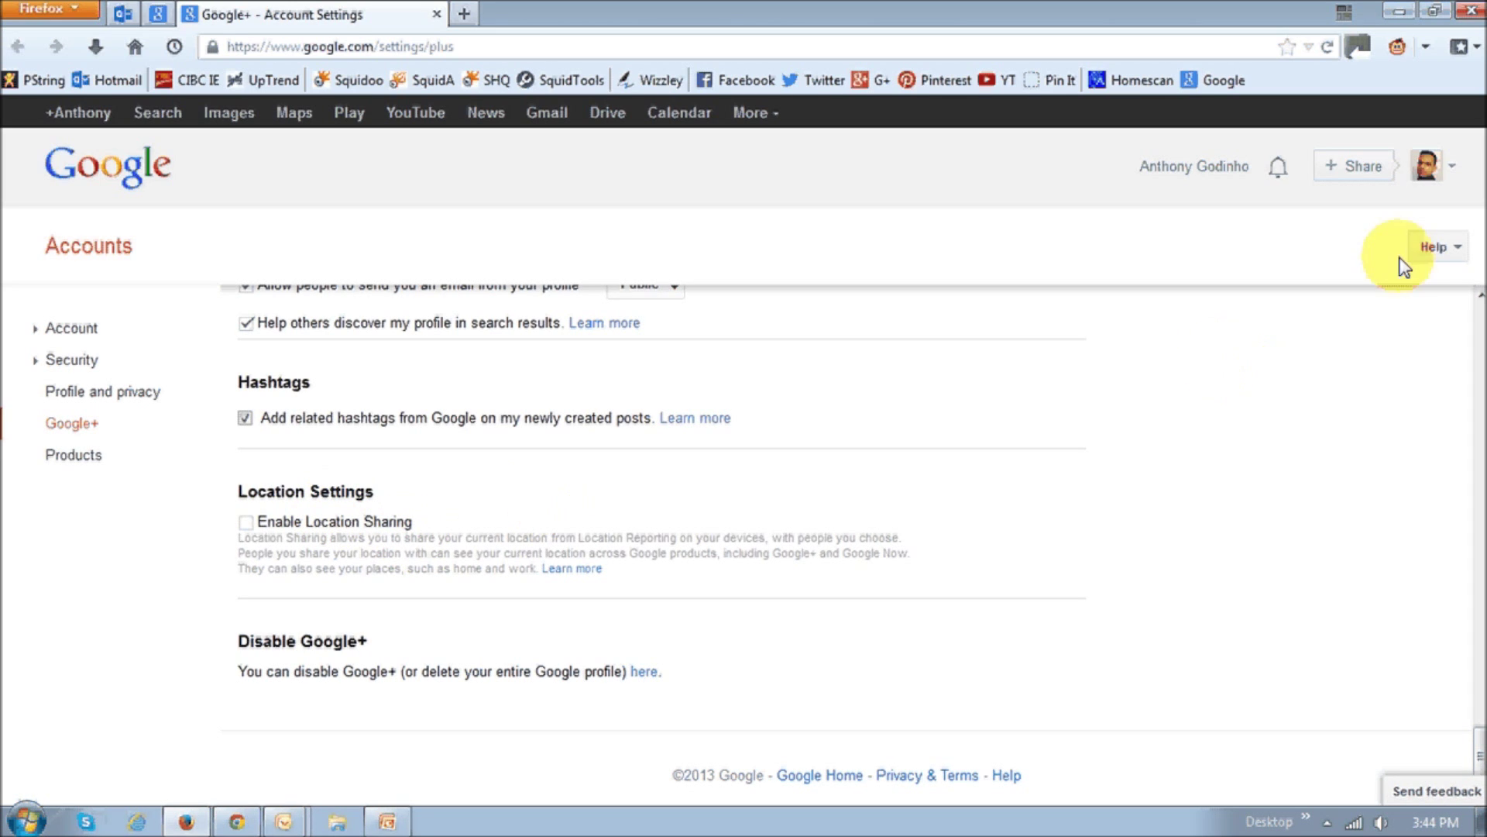
Open your own profile's Posts page from the top-right avatar menu.
left_click(1428, 169)
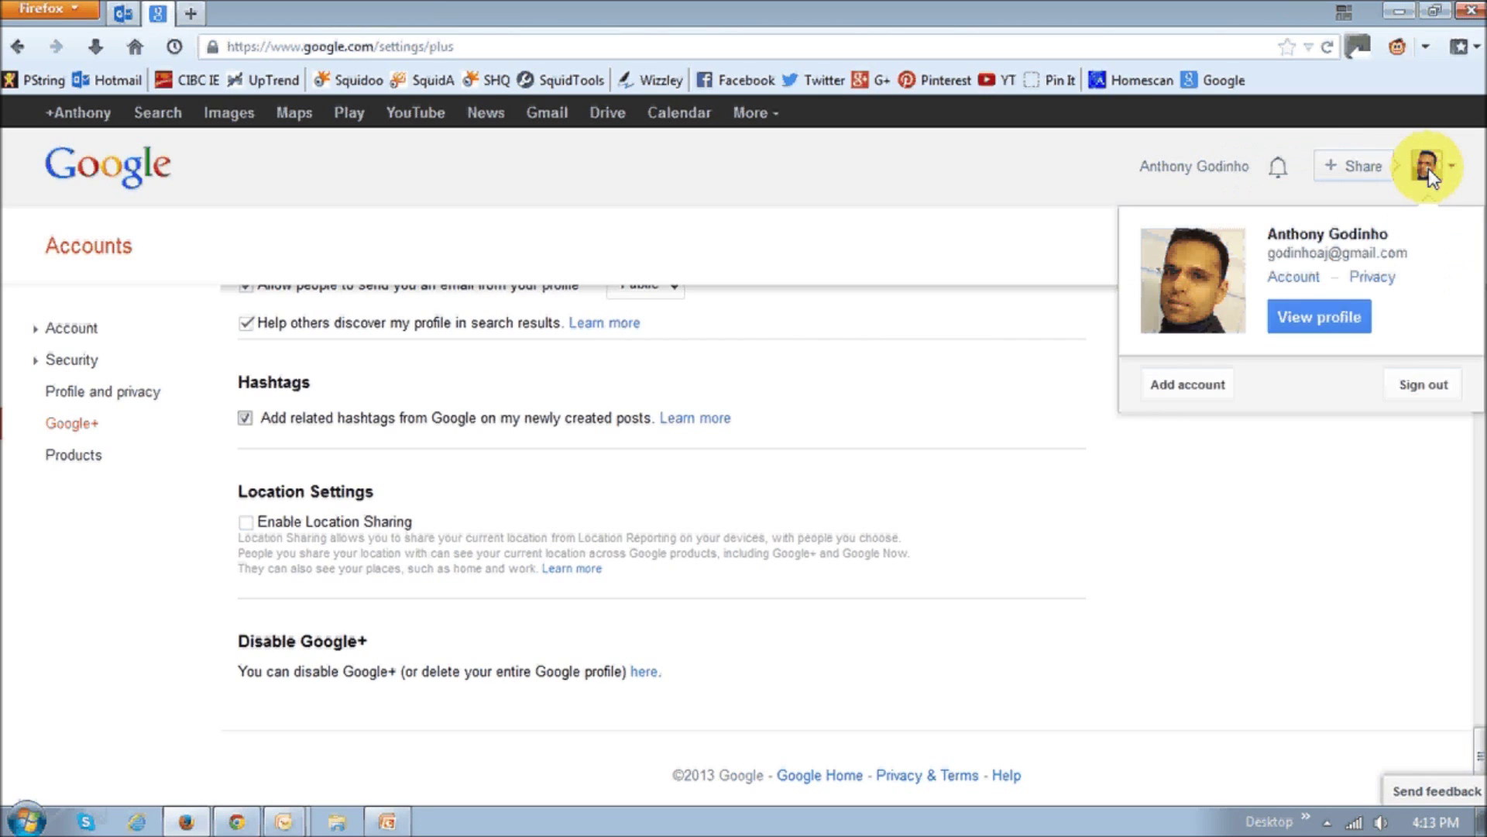
left_click(1318, 322)
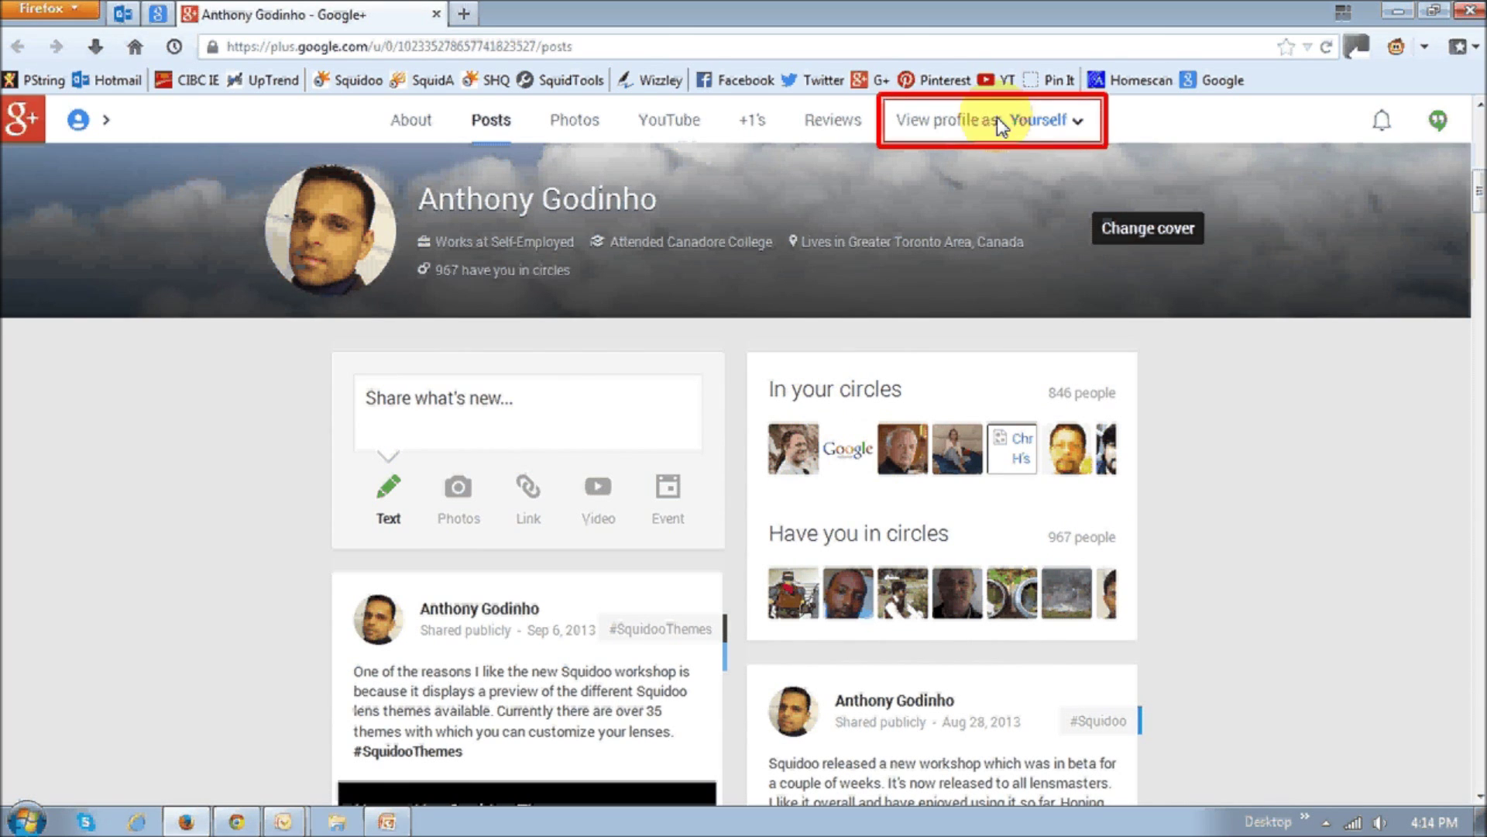
Open the 'View profile as' dropdown to preview the profile as Public.
left_click(1072, 123)
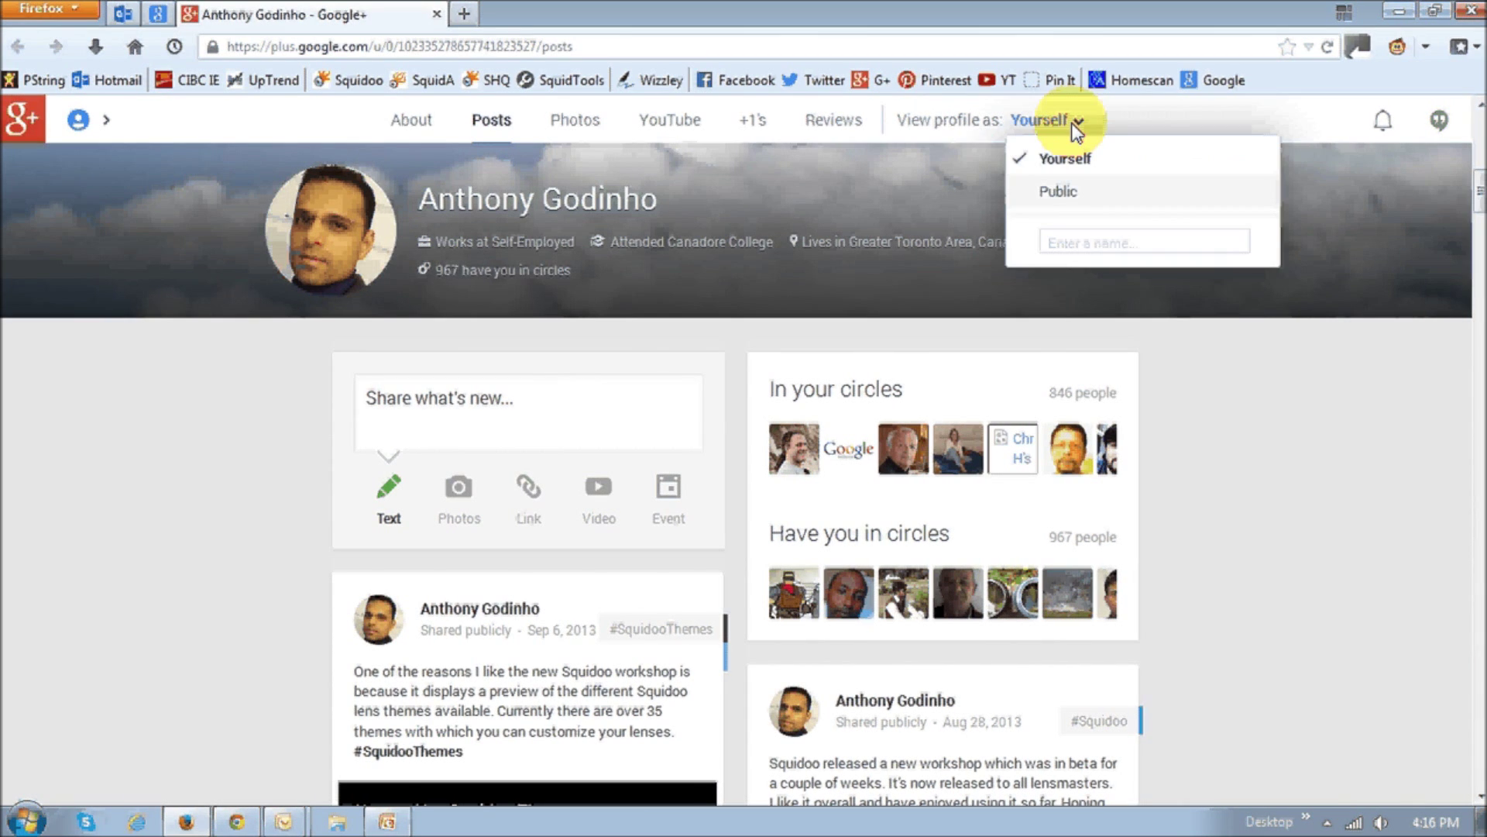